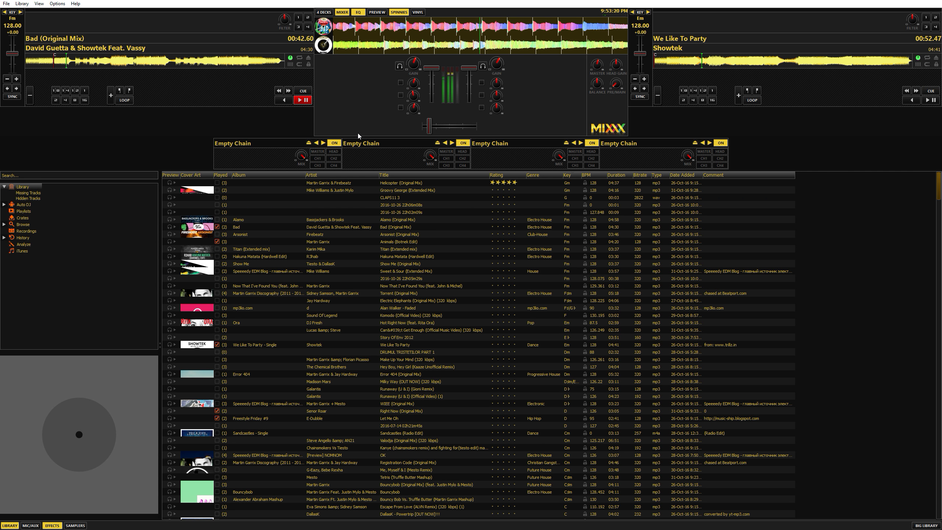
Step: Start We Like To Party on deck 2 and move the crossfader gradually all the way over to deck 2
key(l)
key(h)
key(h)
key(h)
key(h)
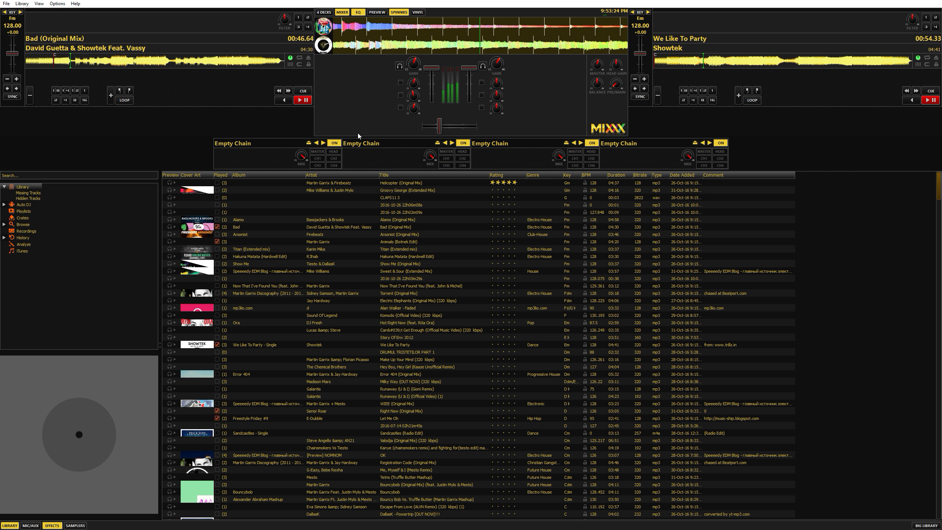
key(h)
key(h)
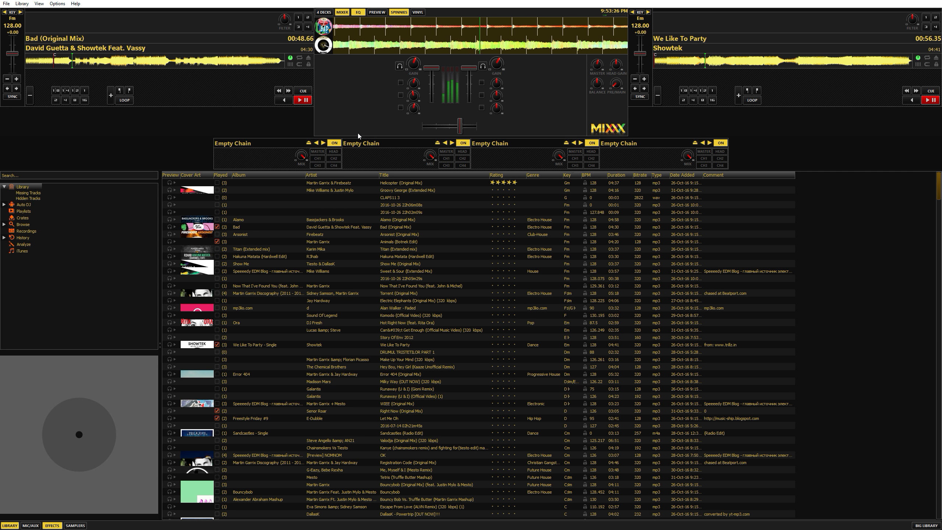
key(h)
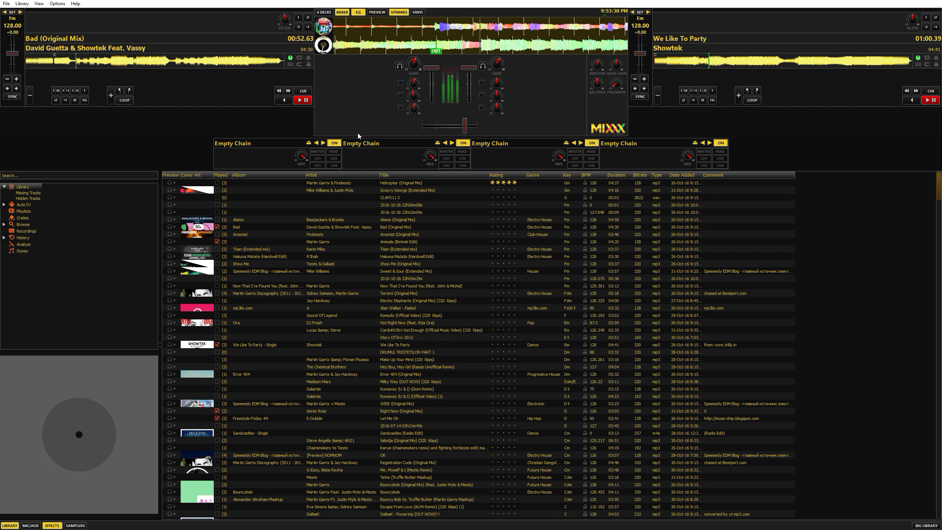
key(h)
key(h)
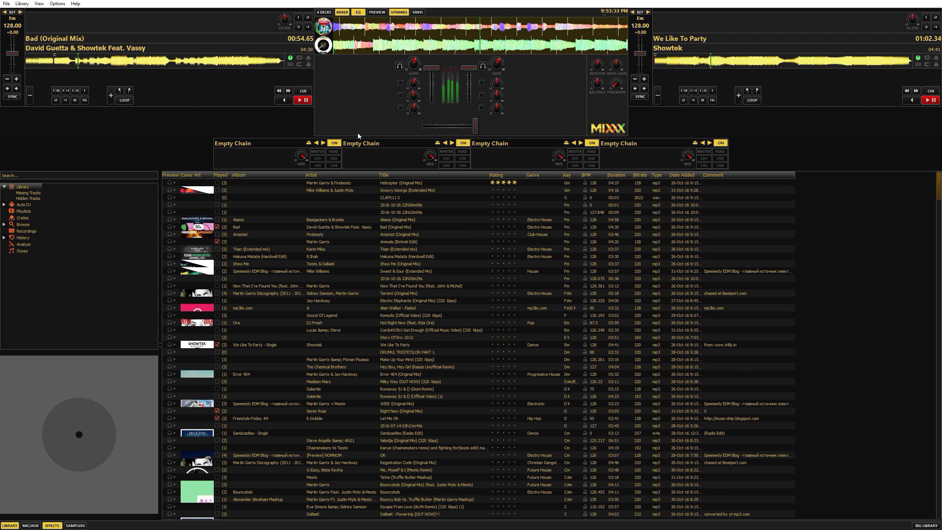
Step: Stop deck 1 and load We Are Guna Fight Em Off (Mesto Remix) from the library onto it
key(d)
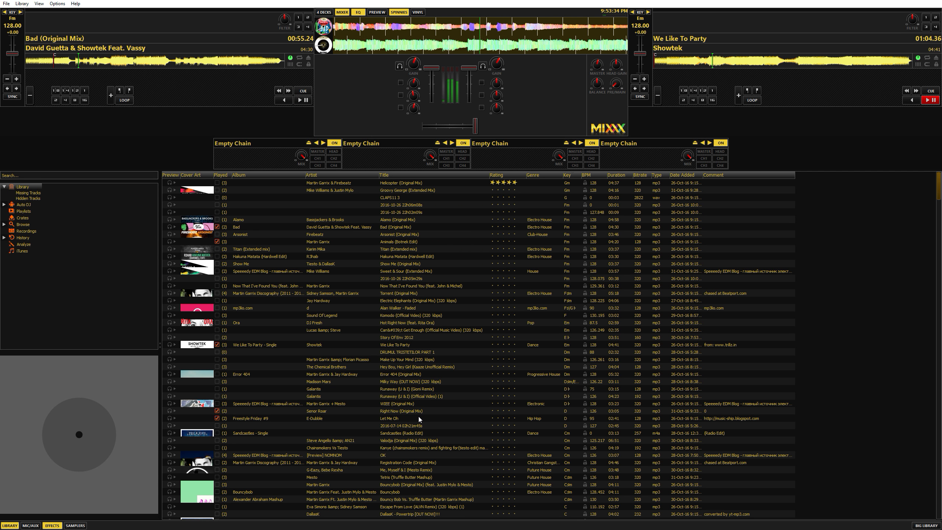
scroll(416, 425, down, 2)
scroll(414, 431, down, 4)
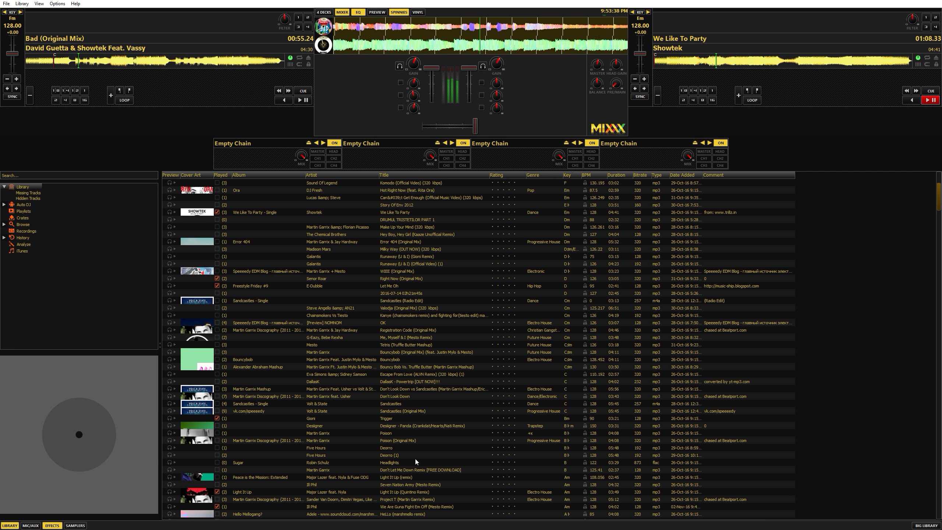
click(407, 510)
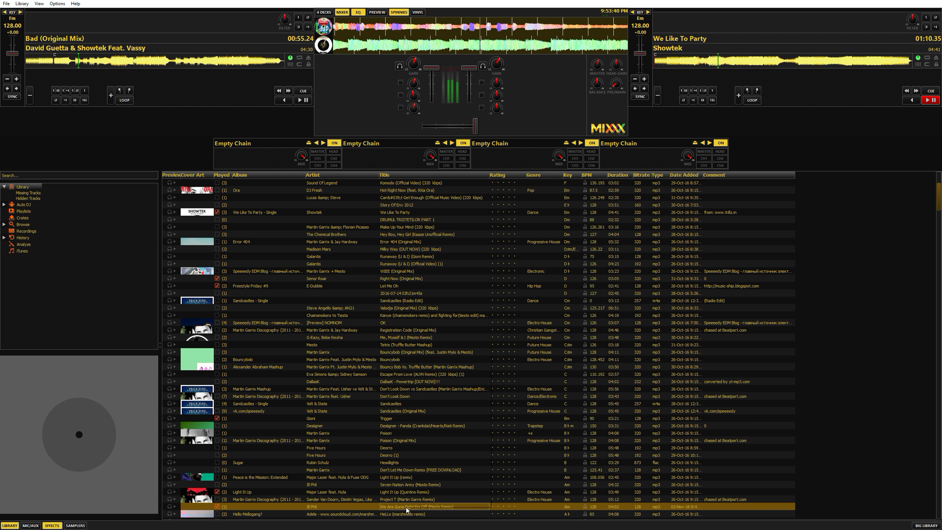
right_click(406, 510)
click(439, 365)
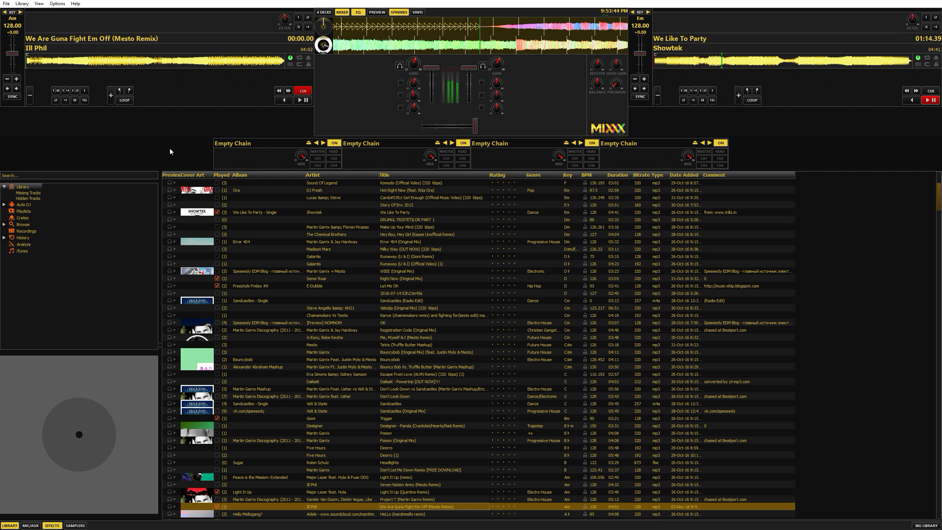
Step: Start We Are Guna Fight Em Off (Mesto Remix) on deck 1 and move the crossfader fully over to deck 1
key(g)
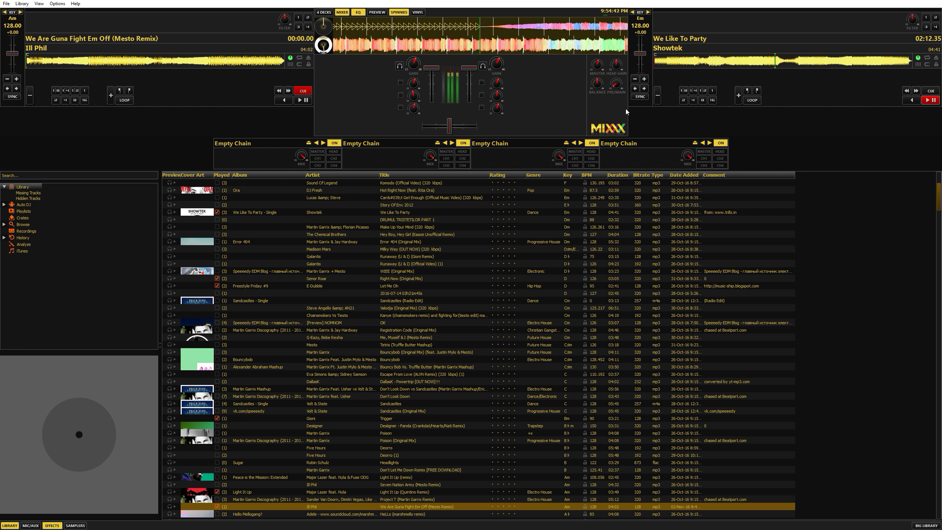
key(h)
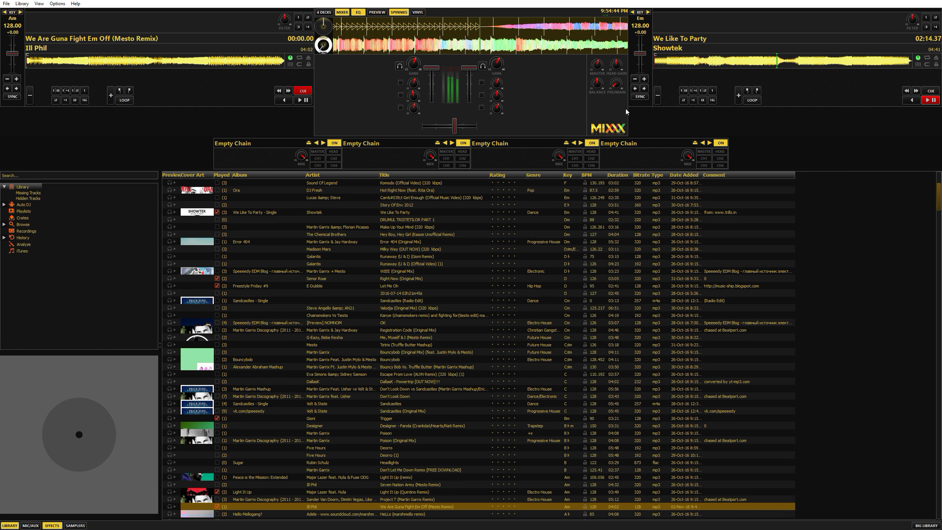
key(d)
key(g)
key(g)
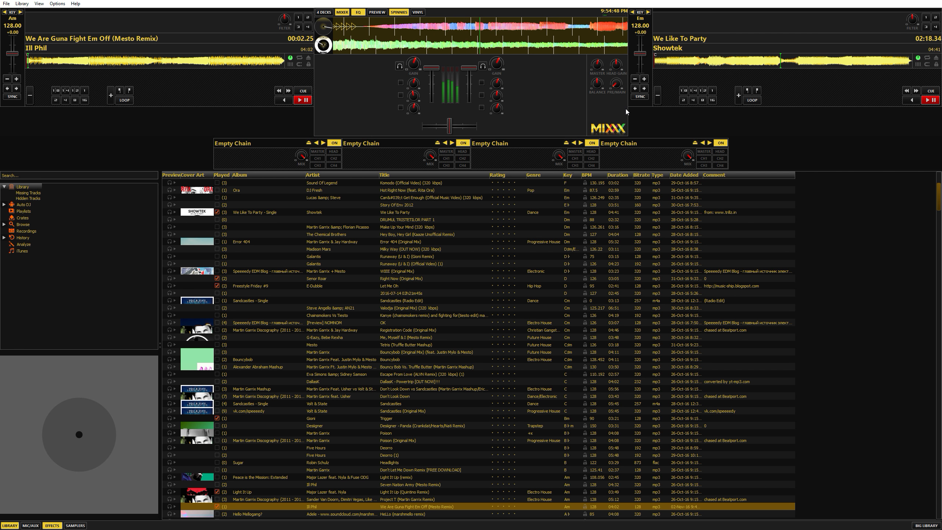
key(g)
key(g)
key(g)
Step: Stop deck 2 and load Light It Up (Quintino Remix) from the library onto it
key(l)
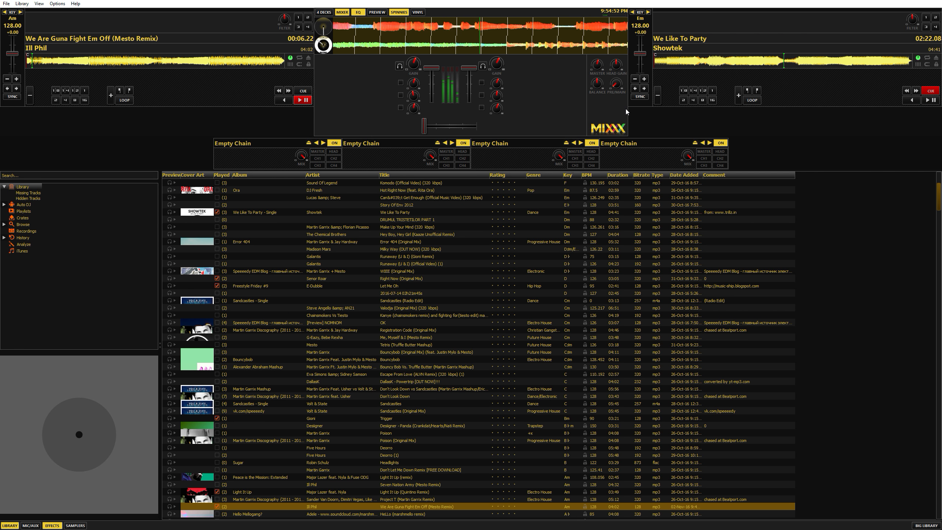
scroll(323, 384, down, 1)
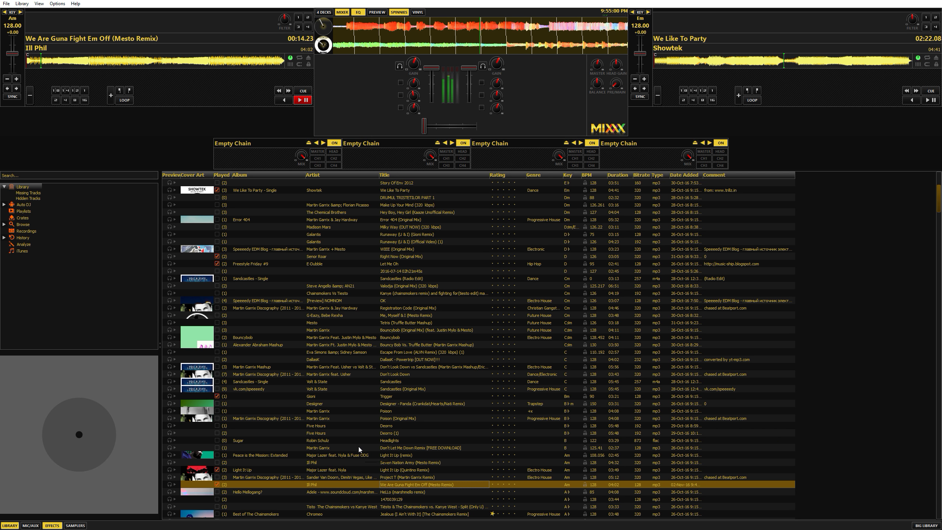
right_click(386, 470)
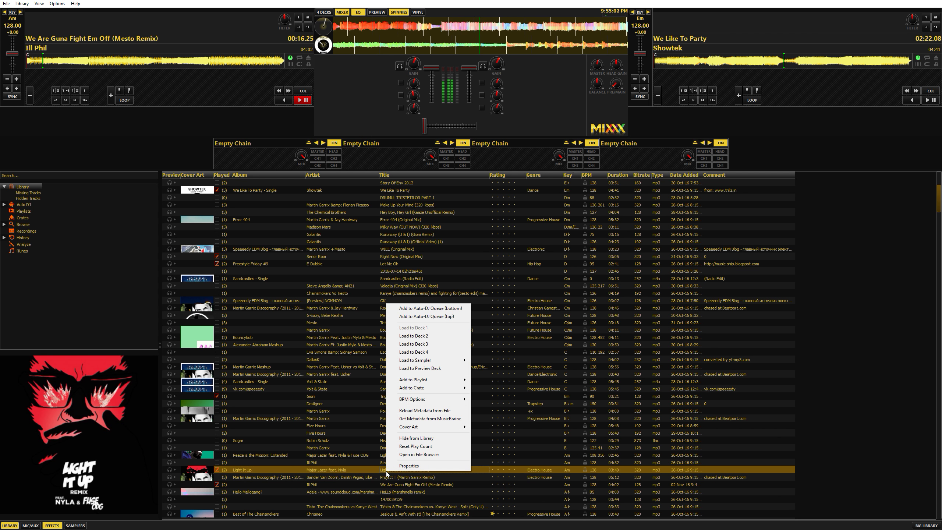
click(441, 336)
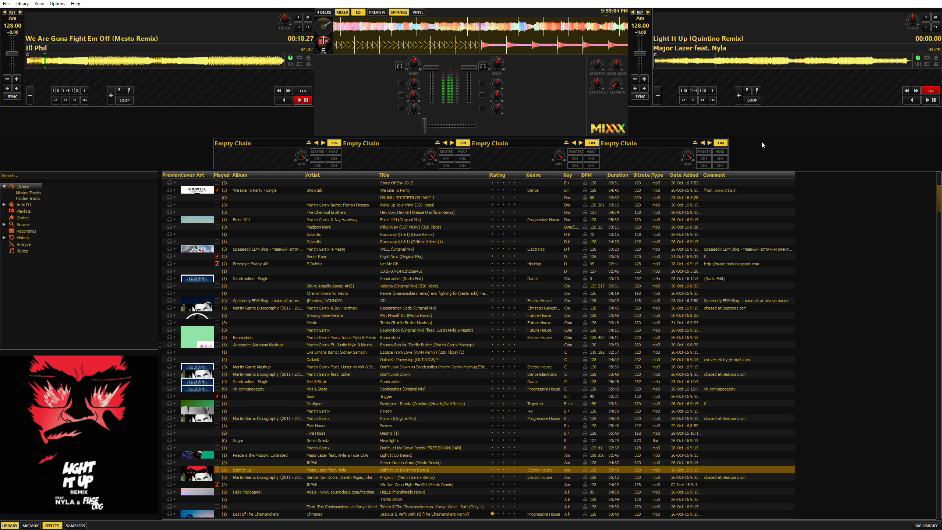
Step: Set the playback position of Light It Up (Quintino Remix) to about 2:07 and crossfade over to deck 2
click(793, 60)
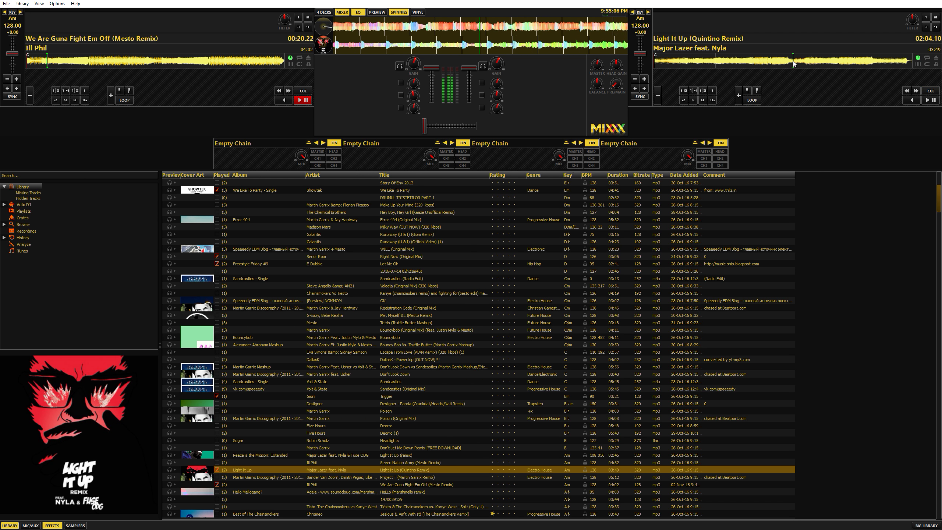
drag(794, 60, 797, 60)
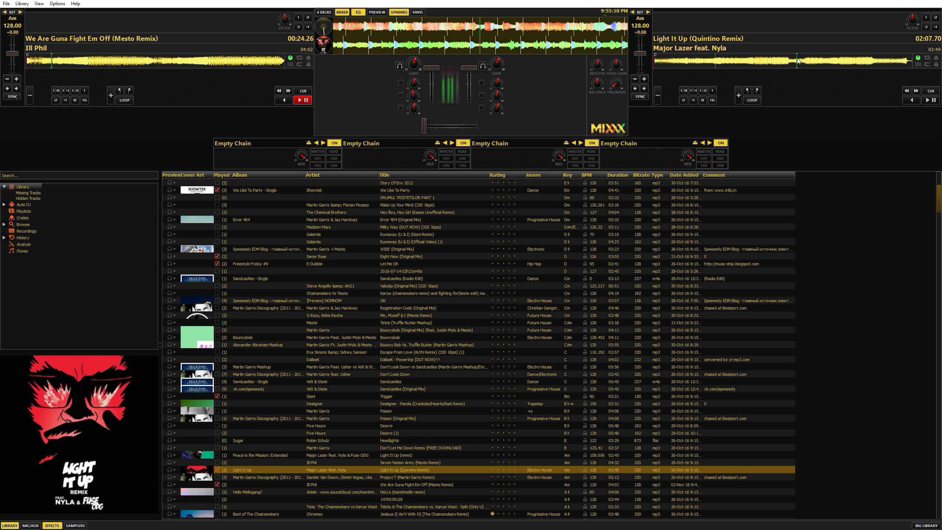
key(h)
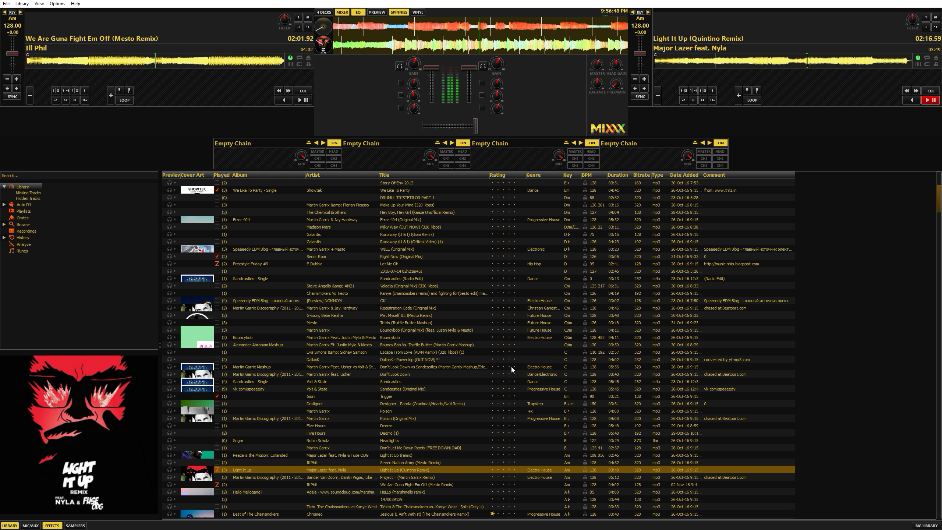
Step: Return to the beginning of the track library to look for the next song for deck 1
scroll(511, 364, up, 4)
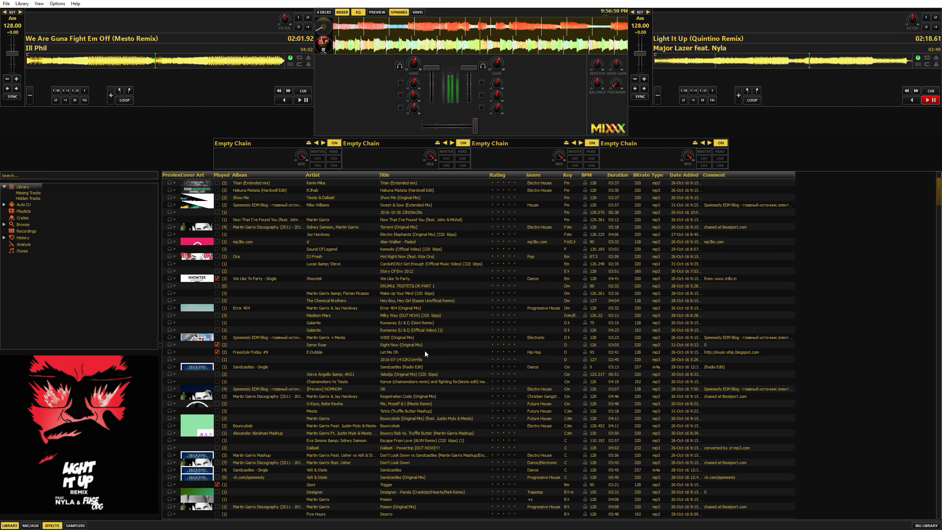
scroll(432, 333, up, 3)
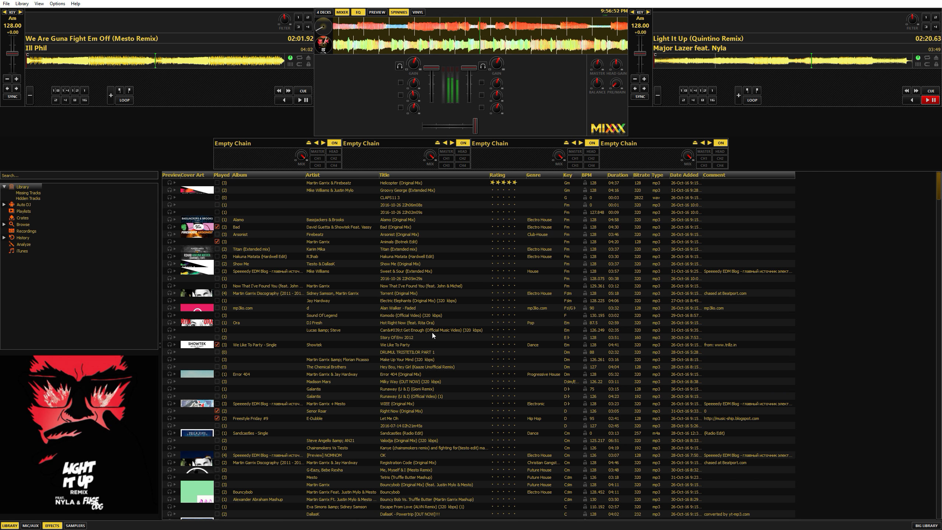
click(400, 221)
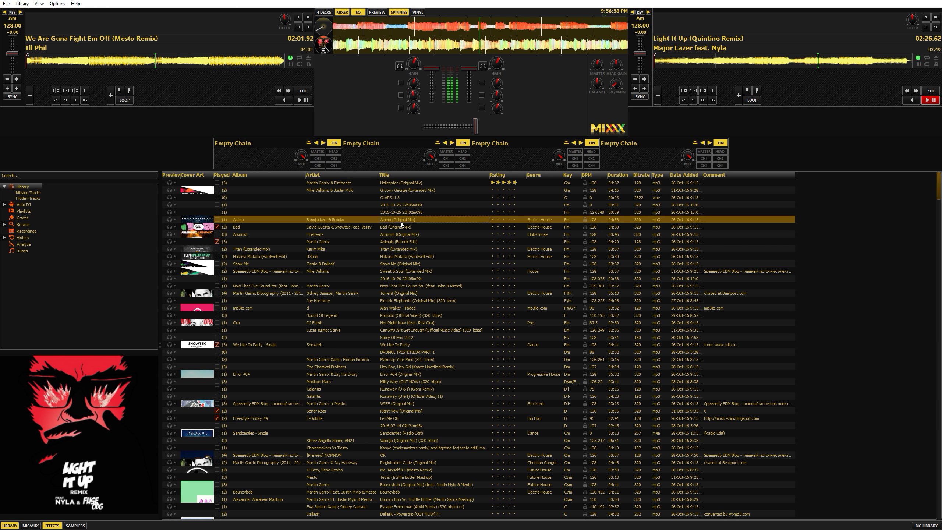
right_click(401, 222)
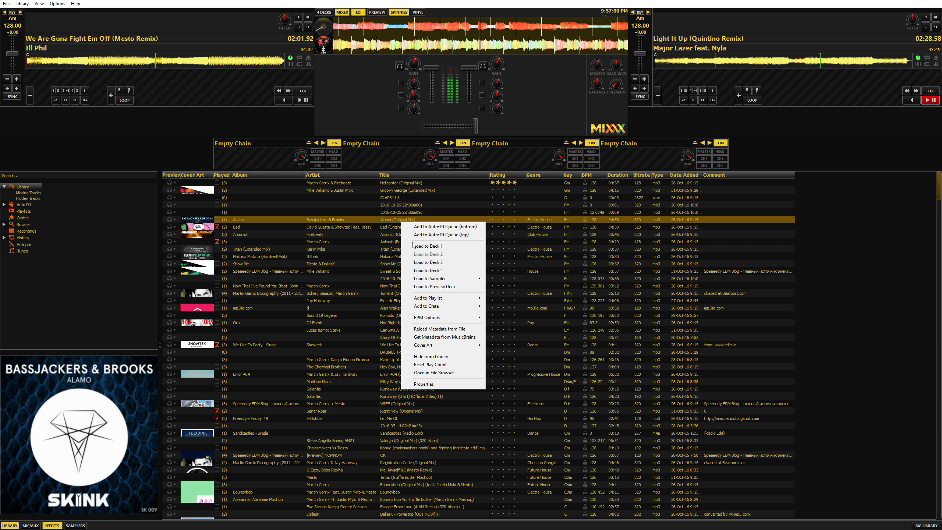
click(377, 232)
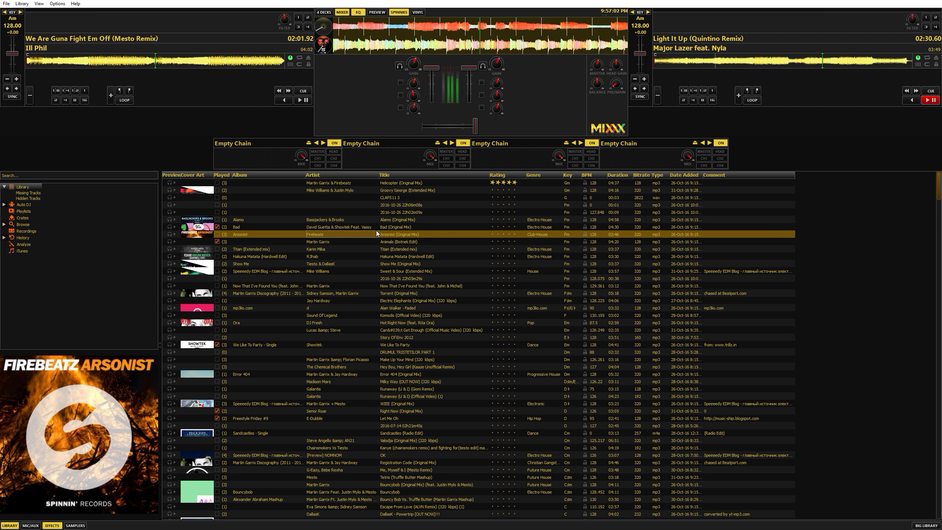
Step: Load Titan (Extended mix) onto deck 1 and set its playback position to about 1:15, just before the drop
click(388, 250)
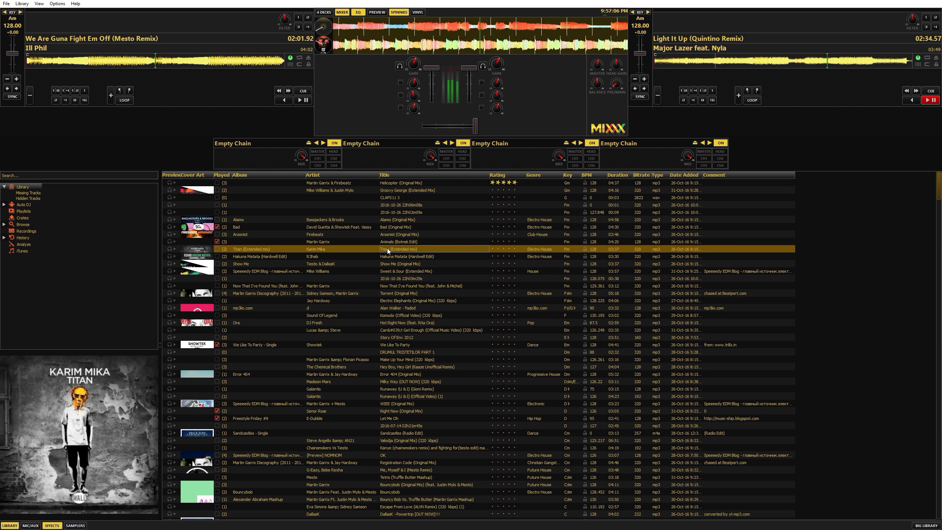
right_click(389, 249)
click(411, 272)
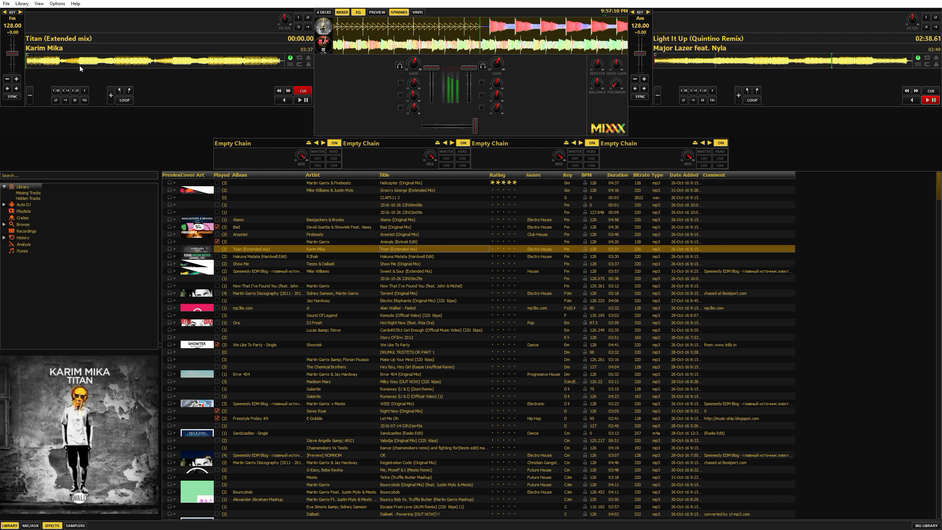
click(112, 61)
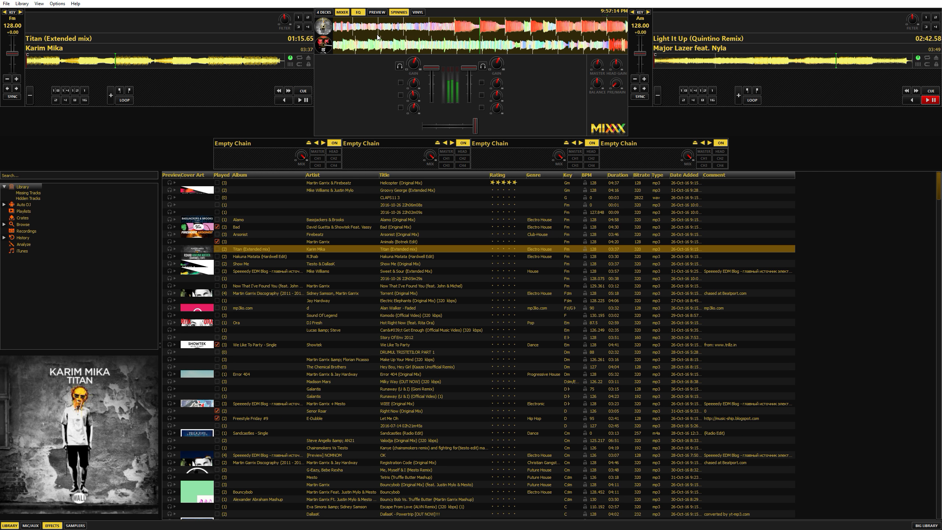
drag(537, 28, 408, 28)
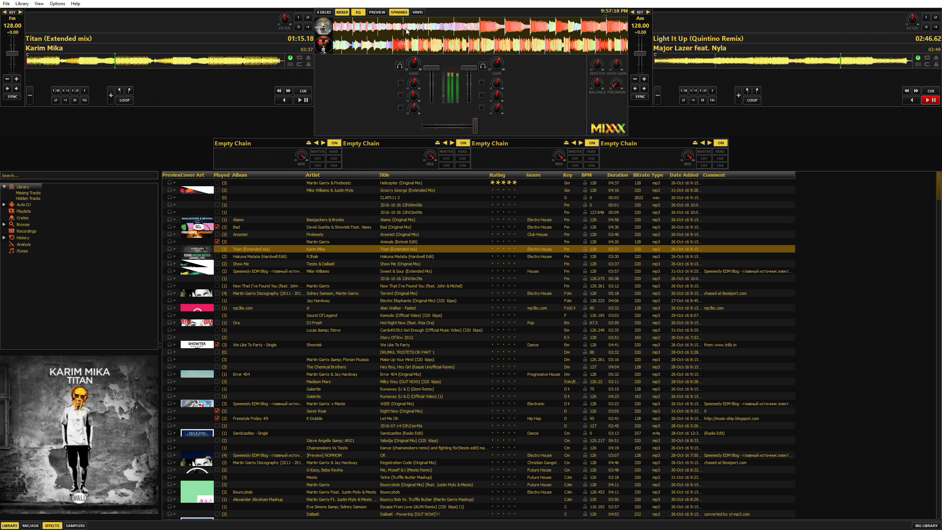
Step: Bring the crossfader back to the centre and start Titan (Extended mix) on deck 1
key(g)
key(g)
key(g)
key(g)
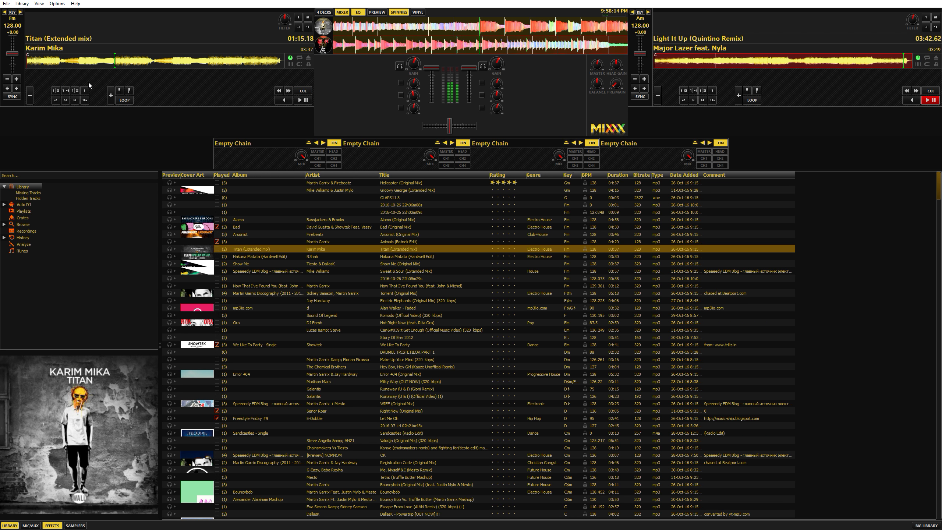
key(d)
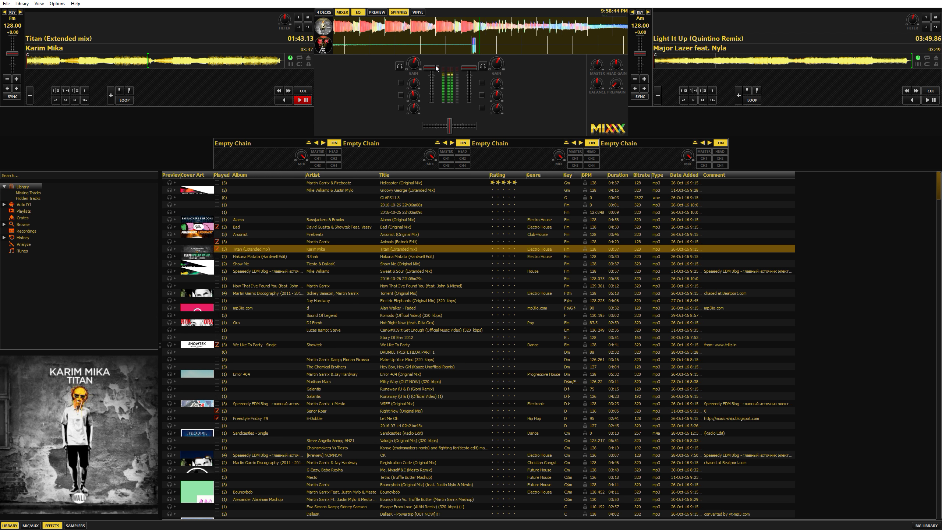
Step: Fade out Titan (Extended mix) by lowering deck 1's volume fader to its minimum
drag(434, 71, 436, 105)
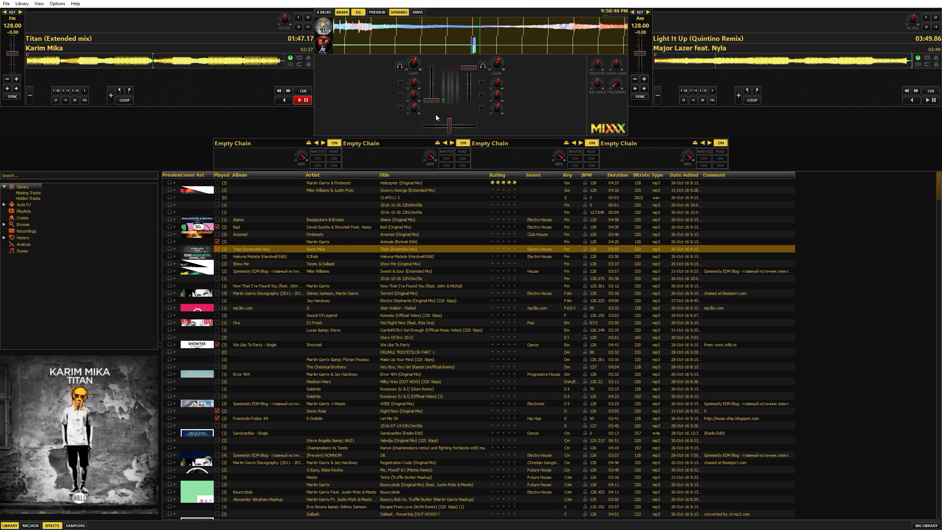